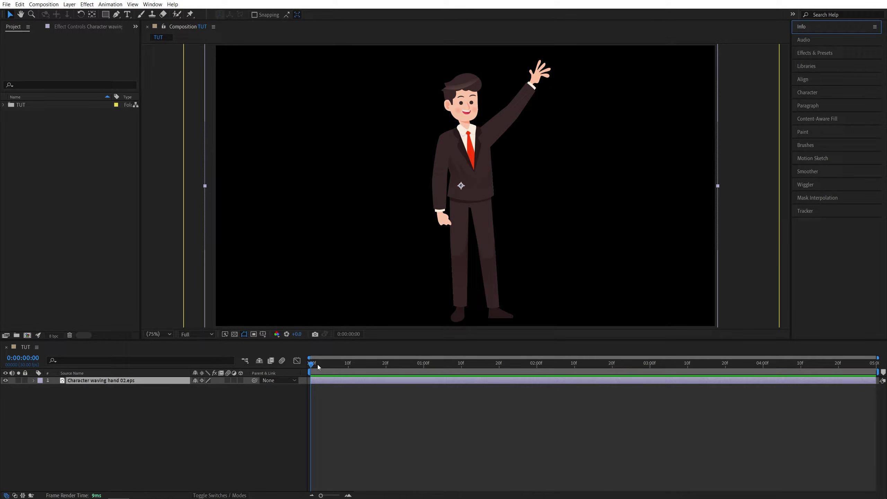
# - Drag the playhead in the TUT composition to frame 0:00:00:19
pyautogui.moveTo(318, 366); pyautogui.dragTo(384, 365)
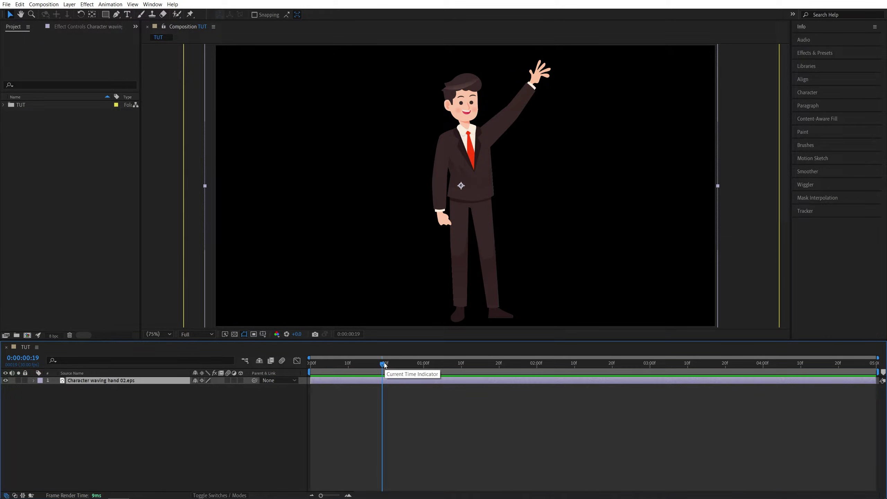
# - Pre-compose the Character waving hand 02.eps layer as 'Character', moving all attributes into it
pyautogui.rightClick(94, 379)
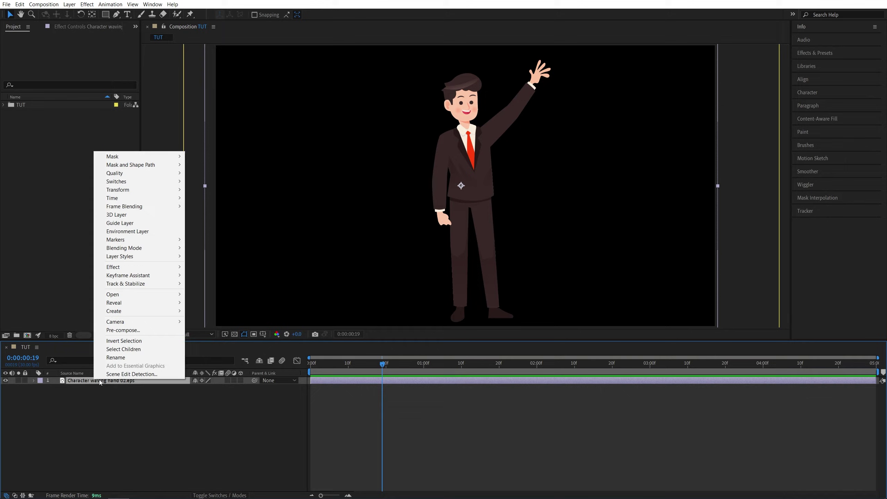
pyautogui.click(116, 331)
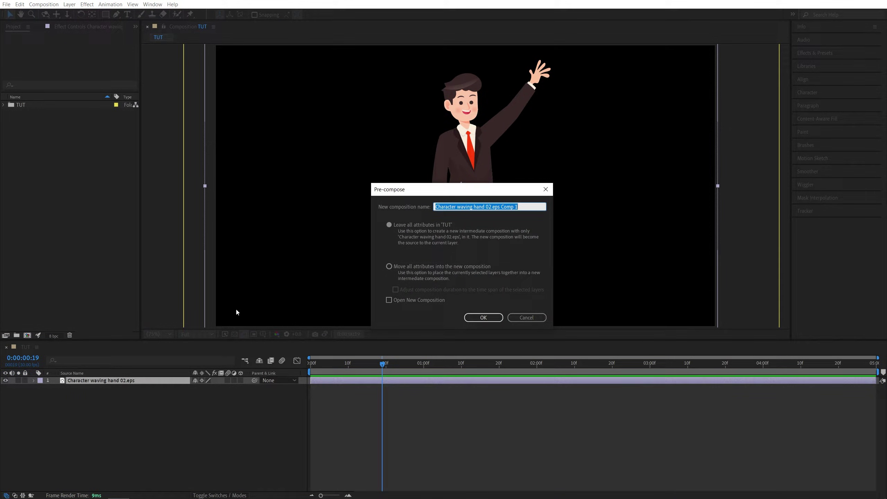
pyautogui.write('Character')
pyautogui.click(390, 267)
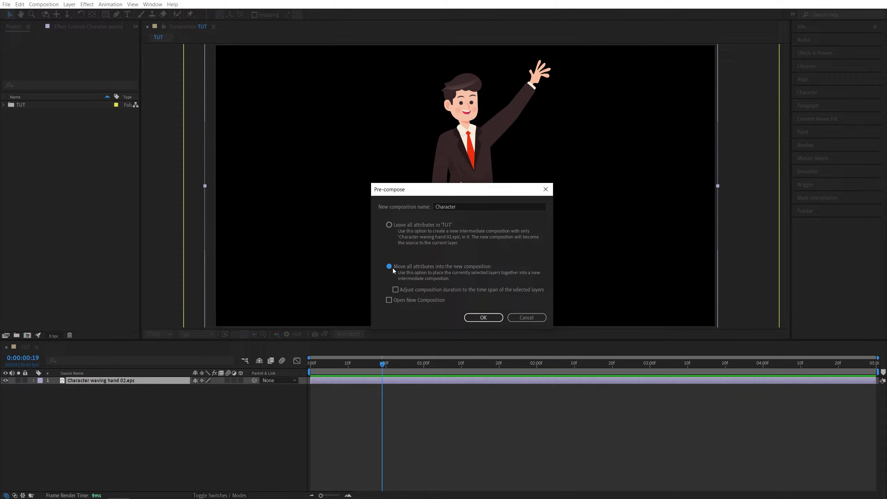
pyautogui.click(494, 317)
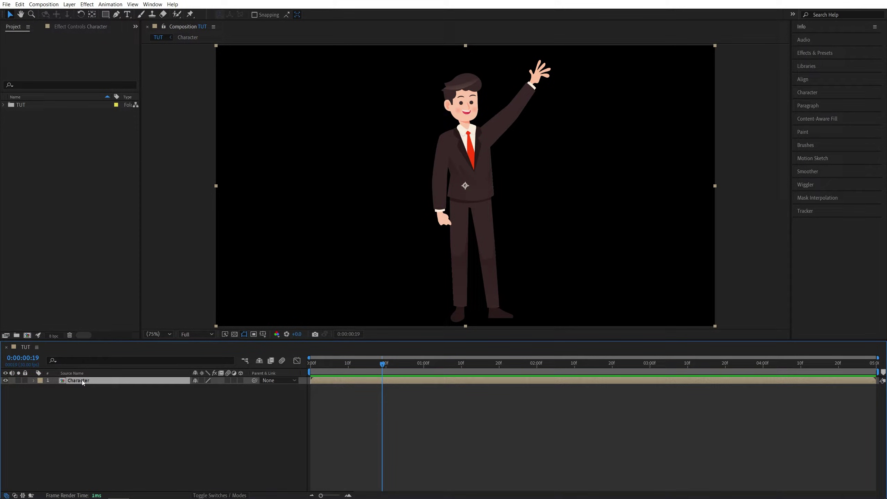
# - With the Puppet Position Pin tool, pin the collar, both shoulders, both wrists and the belly
pyautogui.click(190, 14)
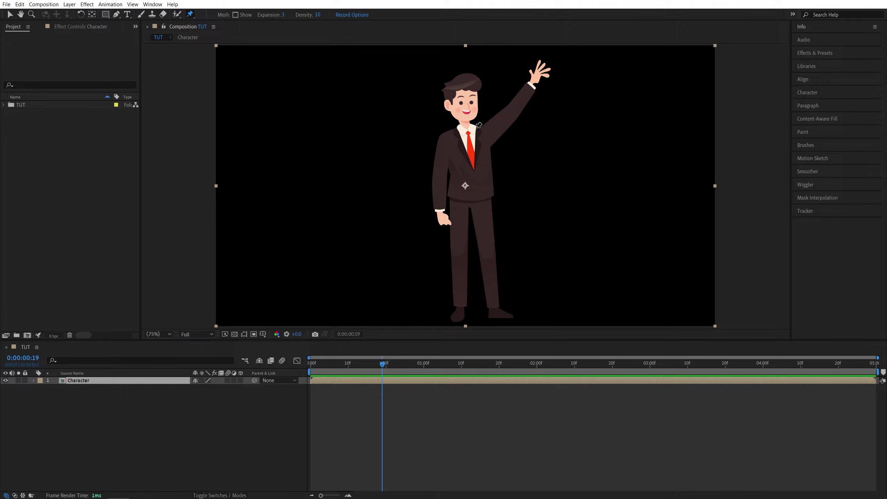
pyautogui.click(465, 122)
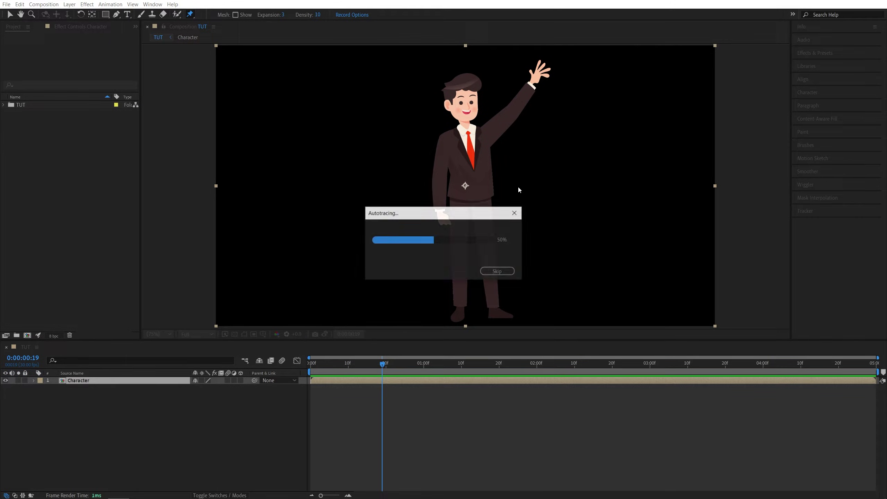
pyautogui.click(444, 143)
pyautogui.click(485, 138)
pyautogui.click(527, 91)
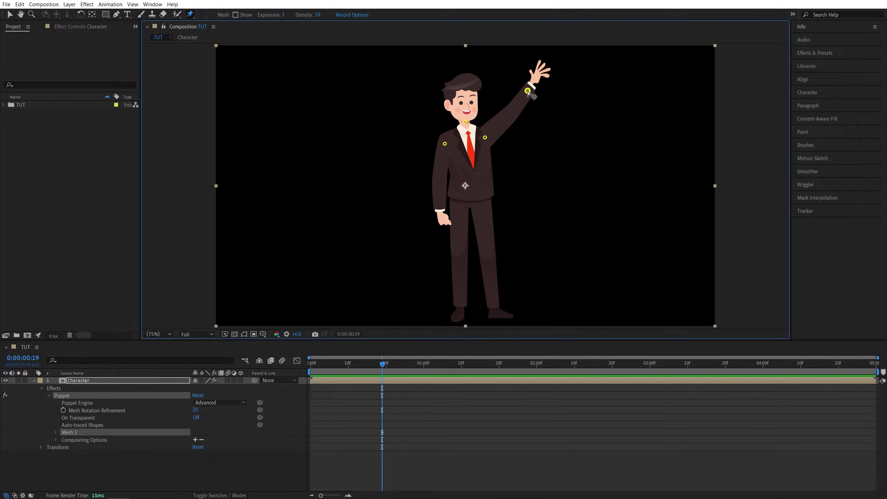
pyautogui.click(438, 204)
pyautogui.click(472, 192)
# - Add puppet pins at both hips, both knees and both ankles
pyautogui.click(455, 209)
pyautogui.click(483, 208)
pyautogui.click(457, 257)
pyautogui.click(459, 308)
pyautogui.click(491, 254)
pyautogui.click(494, 307)
# - Reveal keyframes with U and delete every Puppet Pin Position keyframe at frame 19
pyautogui.press('u')
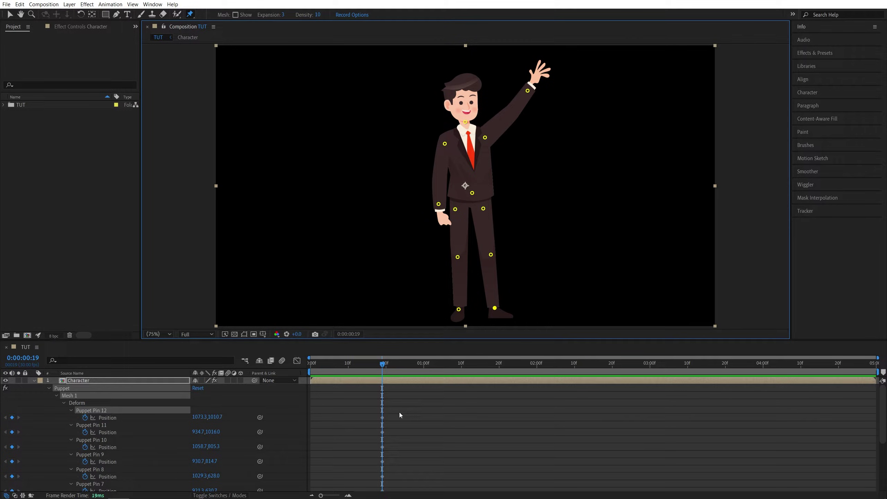
pyautogui.moveTo(453, 402); pyautogui.dragTo(369, 491)
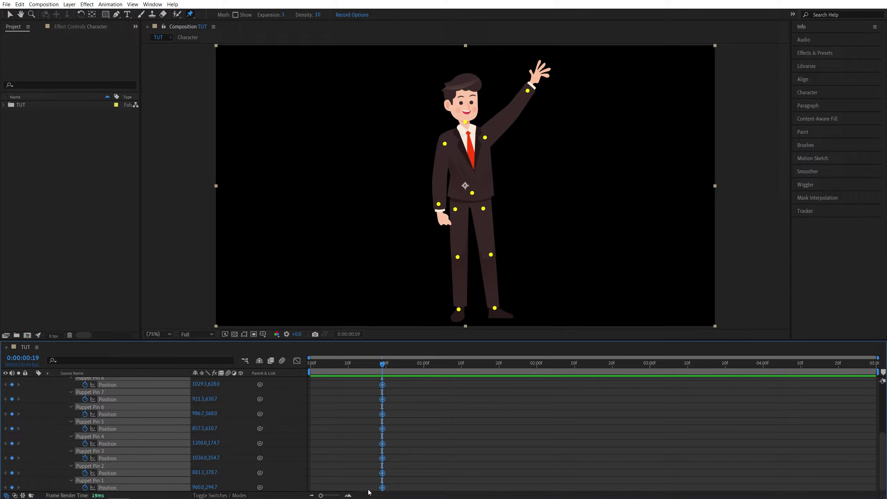
pyautogui.press('Delete')
pyautogui.scroll(5, 368, 435)
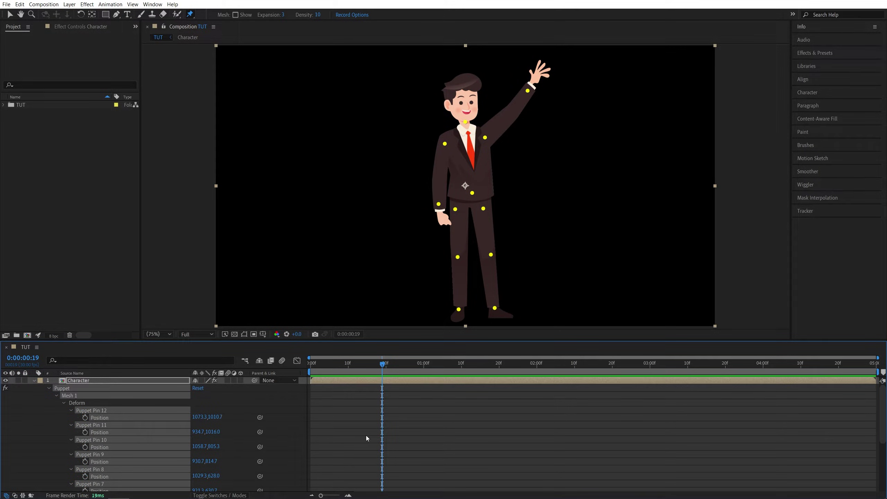
pyautogui.click(370, 428)
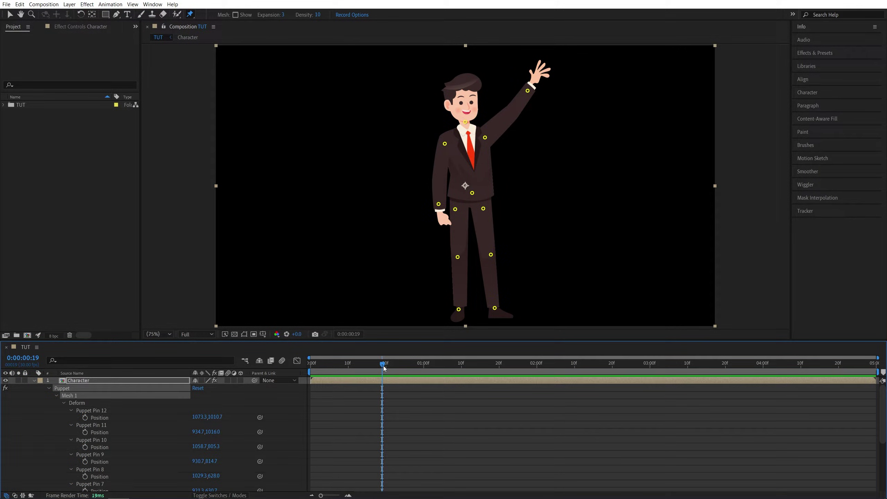
# - From 0:00:00:00, Ctrl-drag the raised wrist pin to record the wave motion live
pyautogui.moveTo(384, 366); pyautogui.dragTo(311, 371)
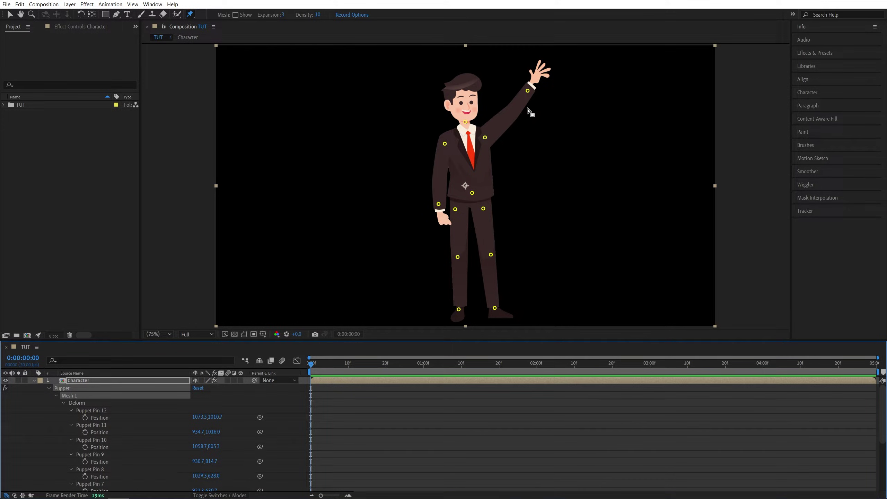
pyautogui.press('ctrl')
pyautogui.press('ctrl')
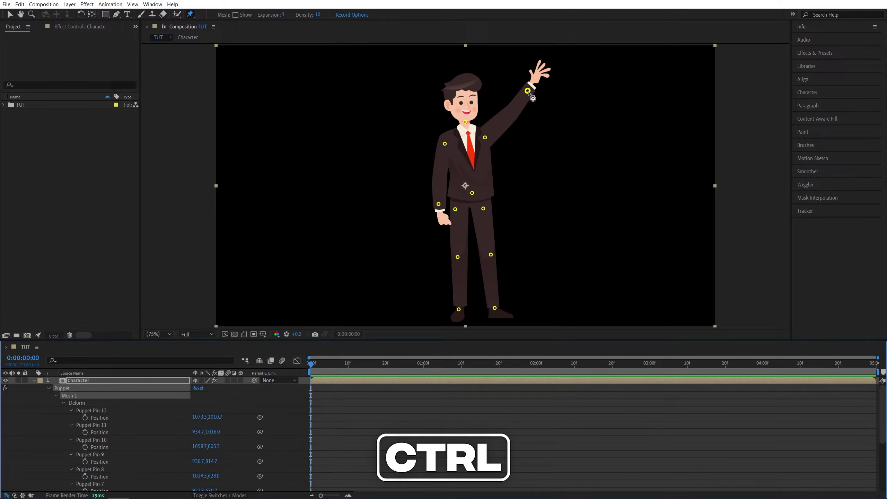
pyautogui.moveTo(528, 91)
pyautogui.mouseDown()
pyautogui.moveTo(538, 75)
pyautogui.moveTo(521, 86)
pyautogui.moveTo(532, 97)
pyautogui.moveTo(524, 81)
pyautogui.moveTo(537, 82)
pyautogui.moveTo(528, 92)
pyautogui.mouseUp()
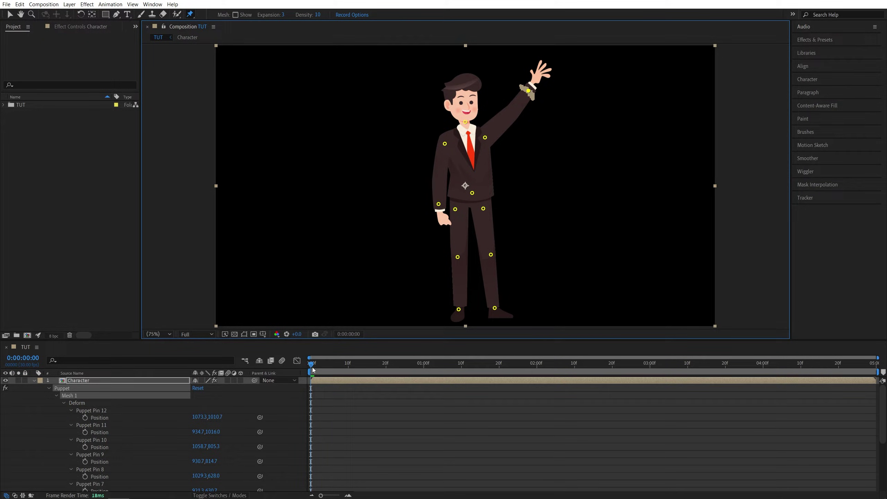
# - Show only the animated wrist pin Position and preview the recorded wave
pyautogui.press('u')
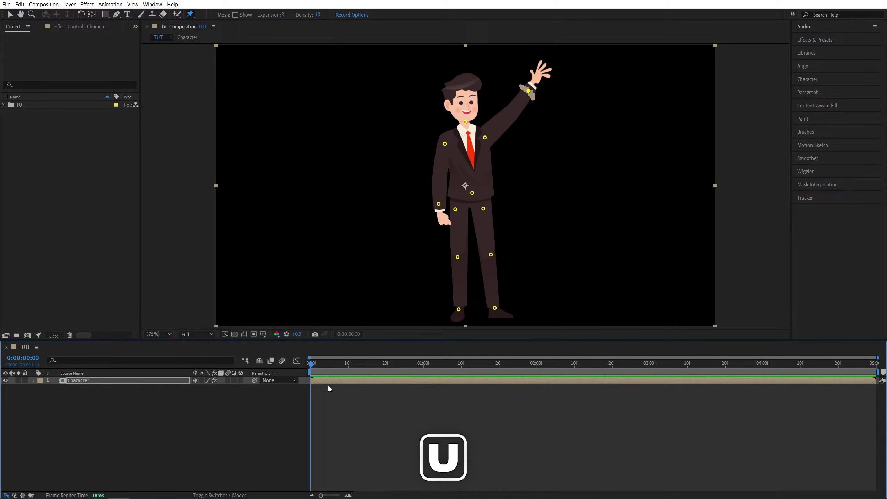
pyautogui.press('u')
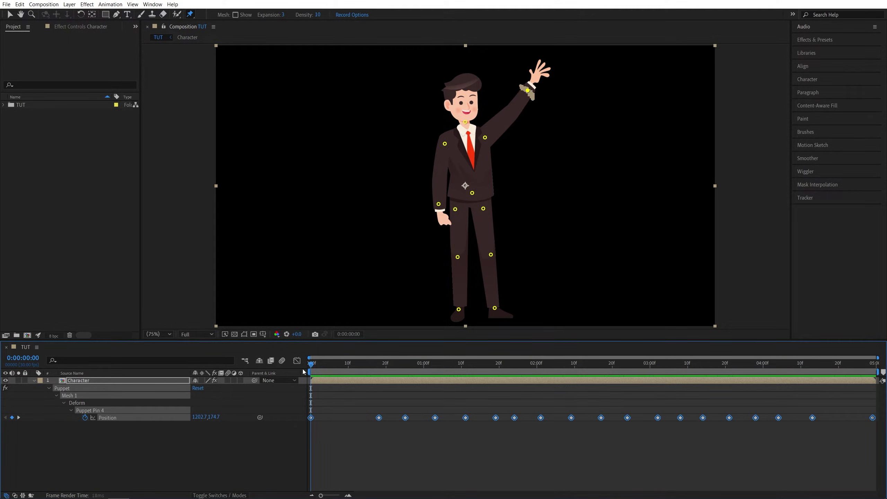
pyautogui.click(338, 454)
pyautogui.press('space')
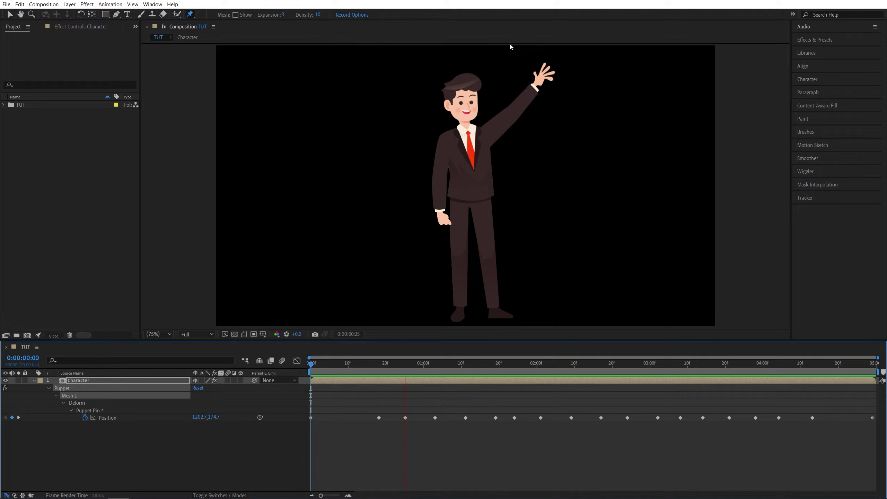
pyautogui.press('space')
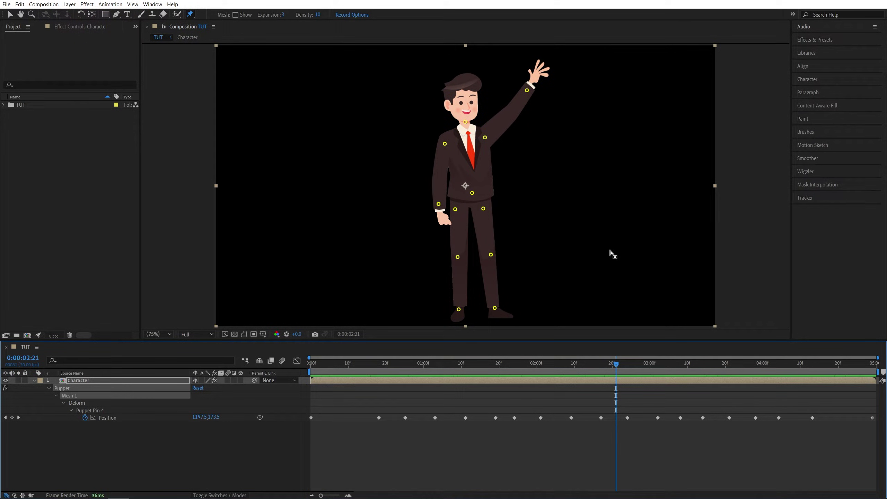
pyautogui.hotkey('ctrl', 'z')
pyautogui.press('Home')
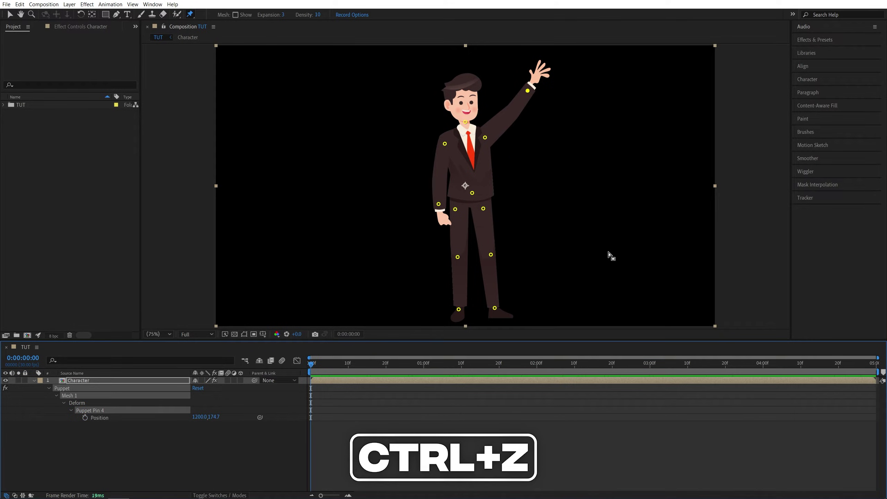
# - Select all of Puppet Pin 4's recorded wave keyframes and drag them earlier in time
pyautogui.click(106, 418)
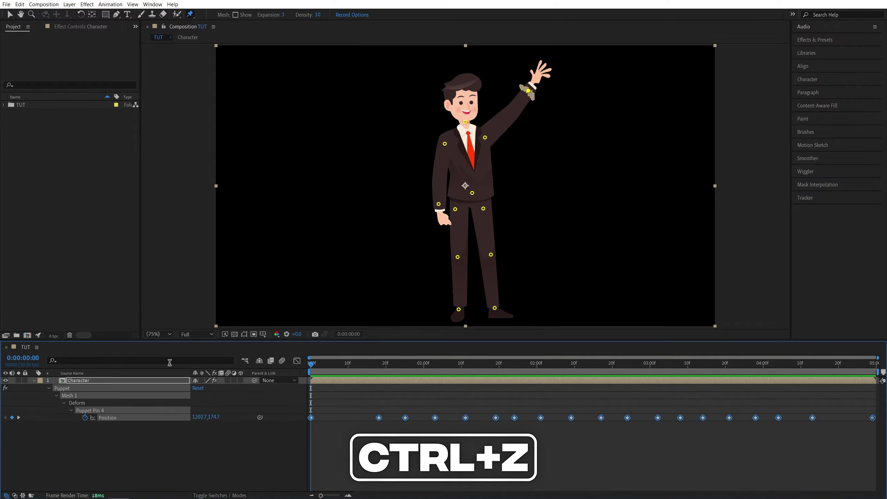
pyautogui.click(85, 417)
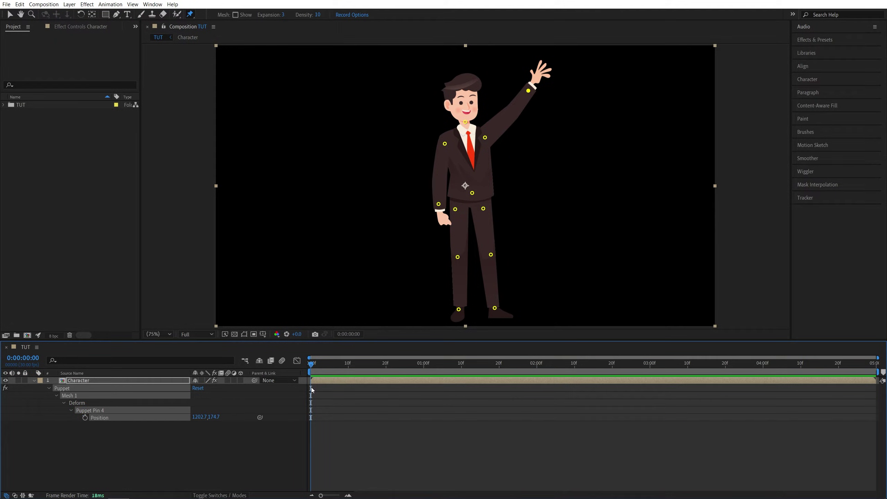
pyautogui.hotkey('ctrl', 'z')
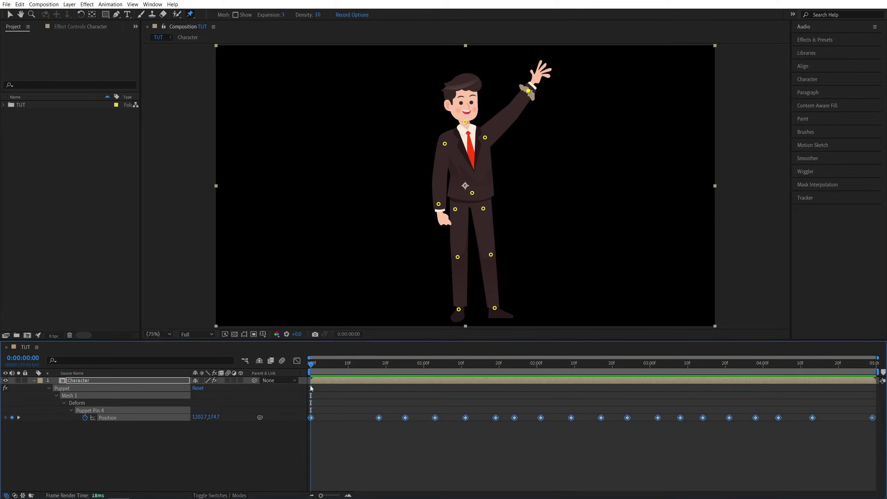
pyautogui.click(372, 422)
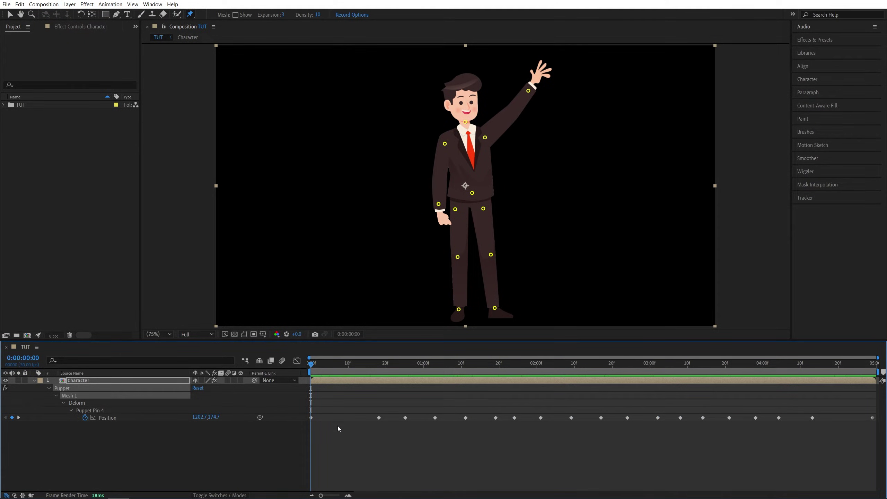
pyautogui.moveTo(361, 400); pyautogui.dragTo(884, 455)
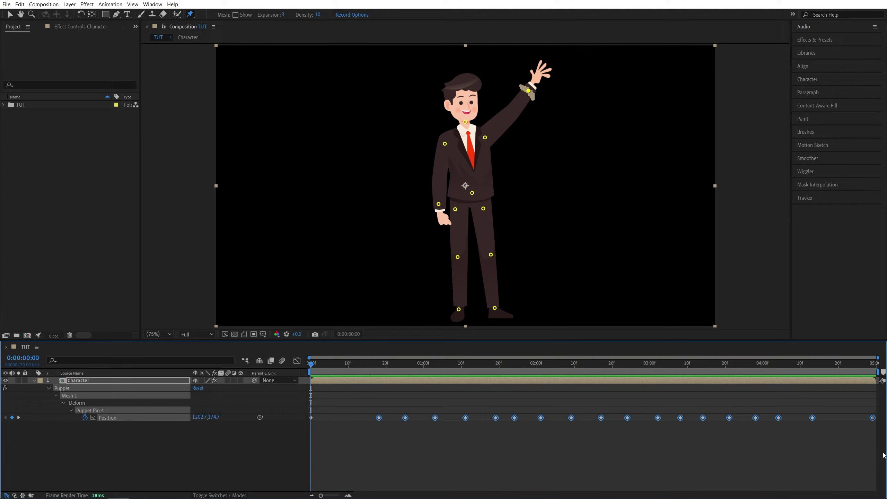
pyautogui.moveTo(379, 418); pyautogui.dragTo(346, 419)
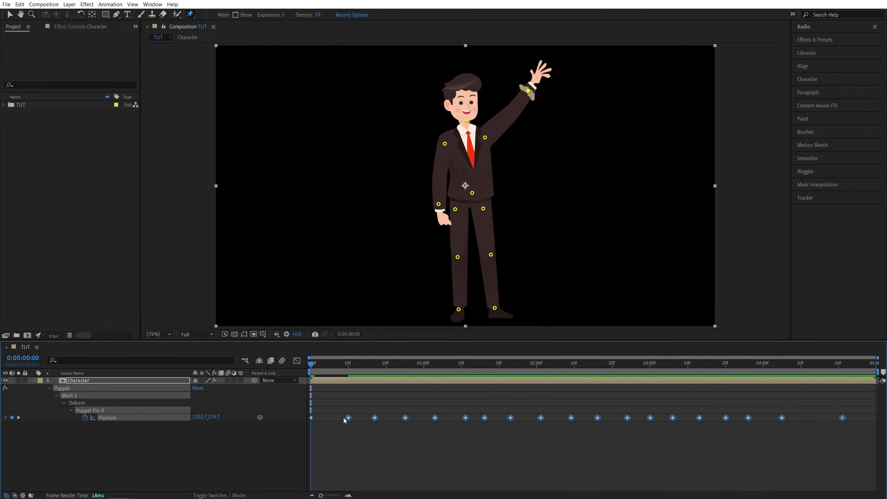
# - Scrub to frame 17 and play to check the hand mid-wave
pyautogui.click(332, 442)
pyautogui.moveTo(316, 363); pyautogui.dragTo(376, 365)
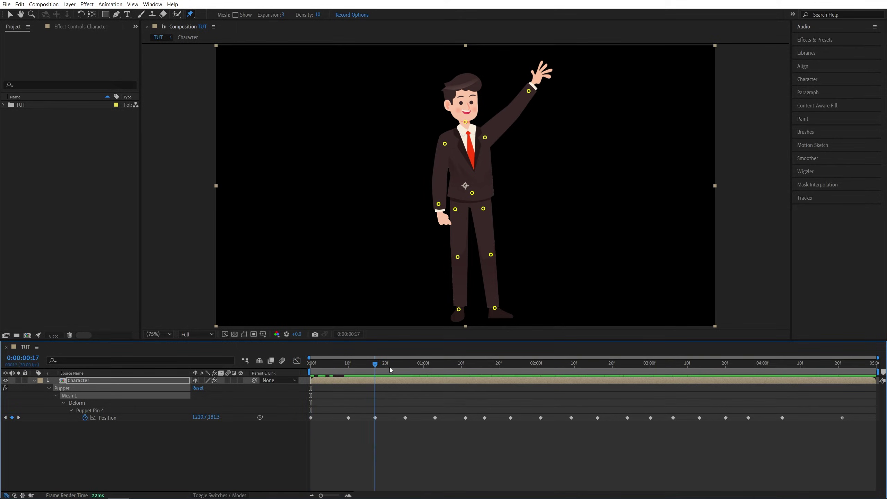
pyautogui.press('space')
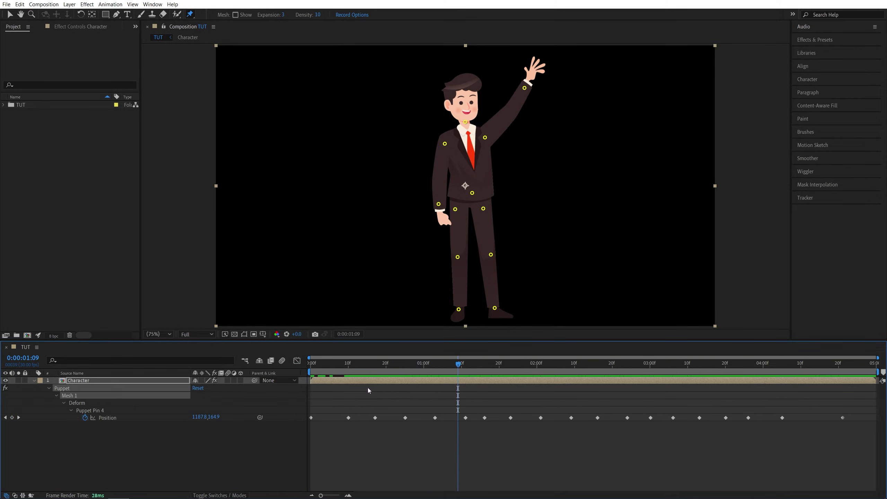
# - Add a smooth() expression to Puppet Pin 4's Position and replay from the start
pyautogui.keyDown('alt'); pyautogui.click(85, 418); pyautogui.keyUp('alt')
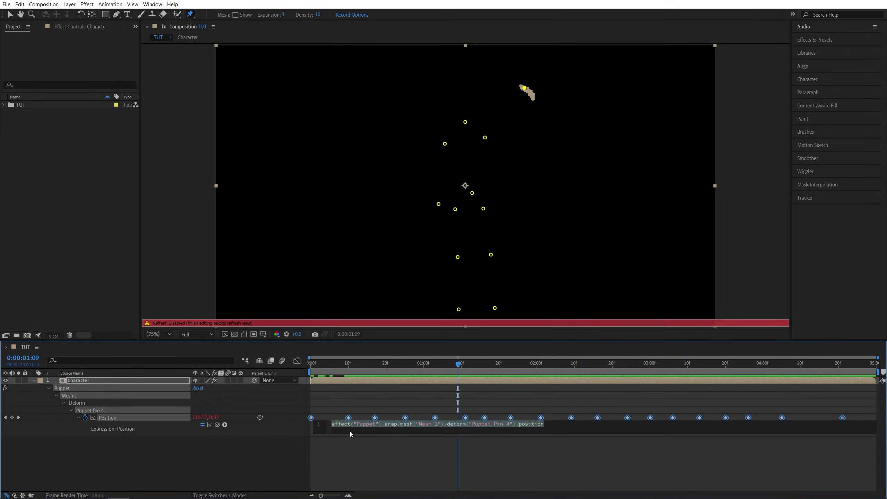
pyautogui.write('smooth')
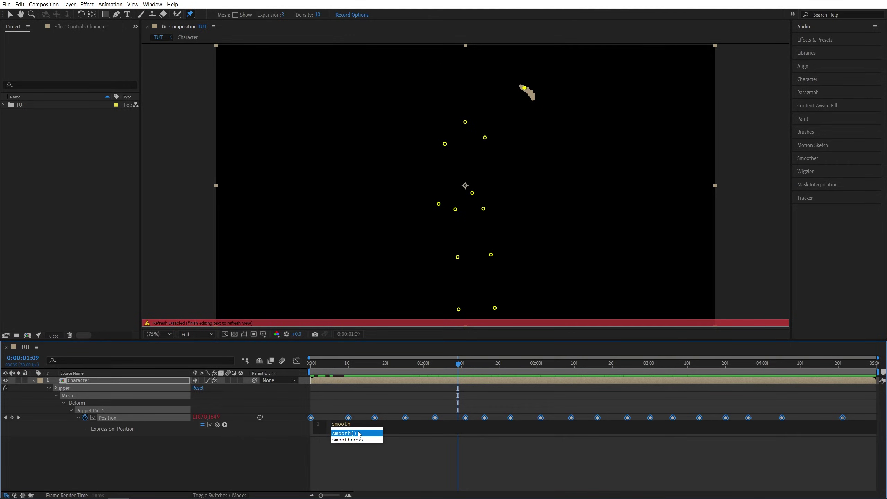
pyautogui.click(359, 433)
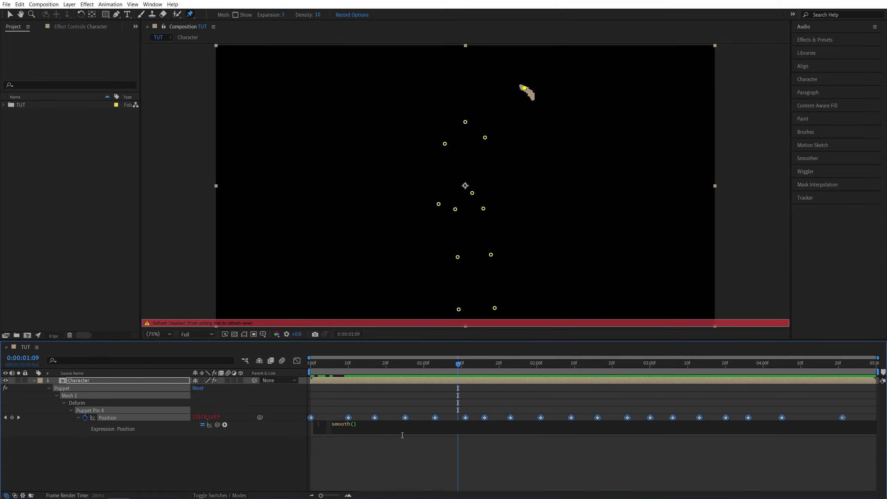
pyautogui.click(368, 447)
pyautogui.moveTo(371, 365); pyautogui.dragTo(310, 365)
pyautogui.press('space')
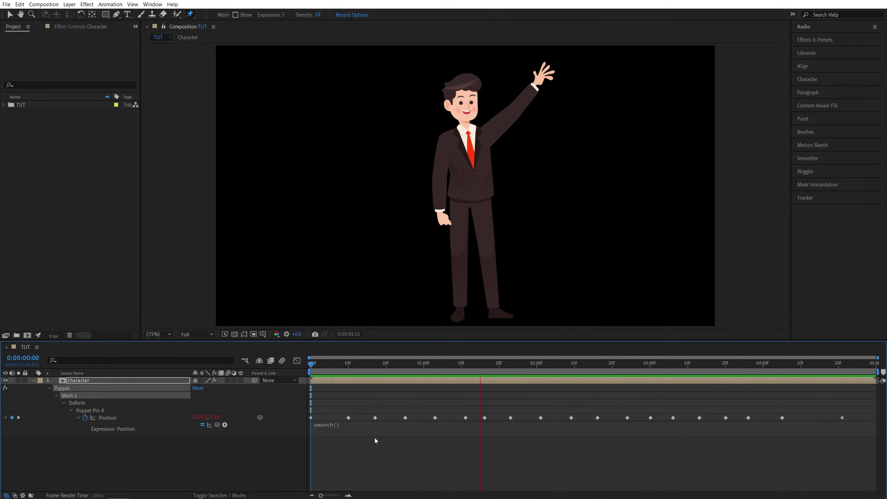
# - Stop playback, return to frame 0, and Ctrl-drag the neck pin to record head movement live
pyautogui.press('space')
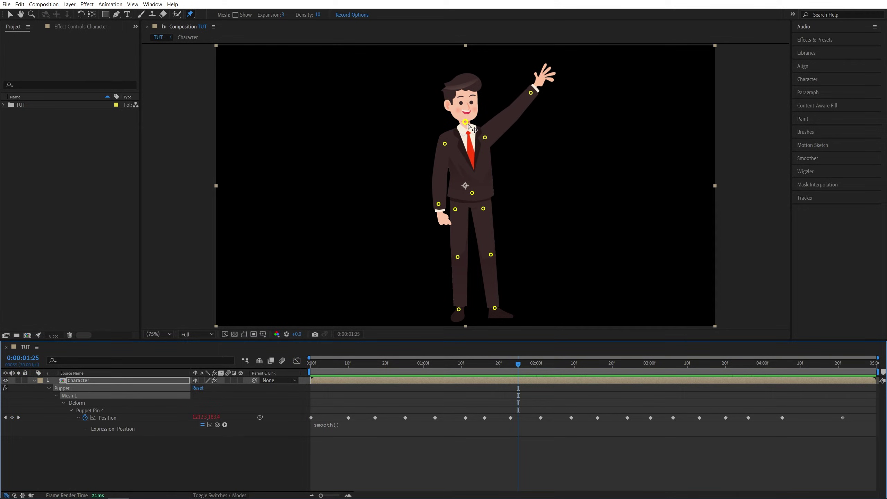
pyautogui.moveTo(519, 367); pyautogui.dragTo(312, 400)
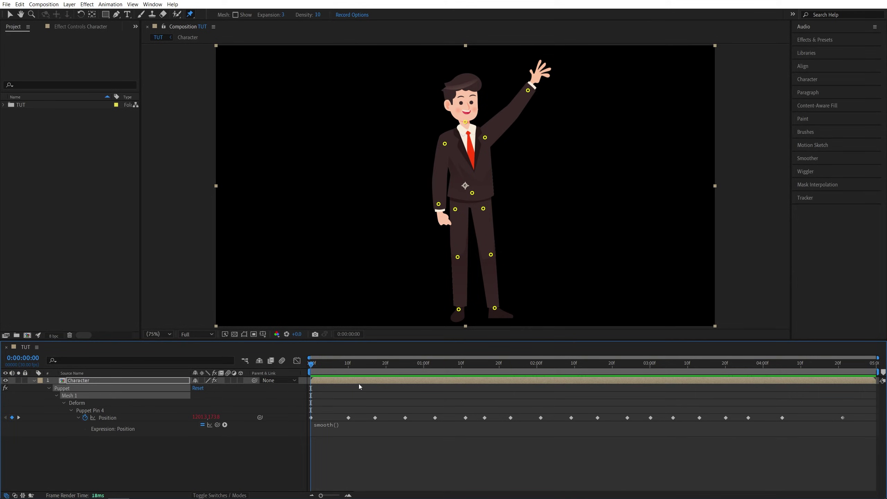
pyautogui.press('ctrl')
pyautogui.moveTo(465, 122); pyautogui.dragTo(462, 119)
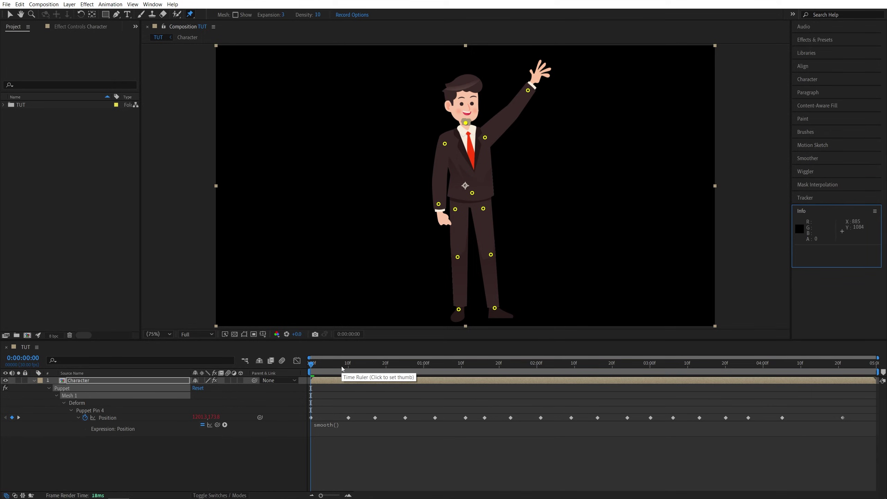
# - Reveal animated pins with U, select Puppet Pin 1 (the neck) and preview the head motion
pyautogui.press('u')
pyautogui.press('u')
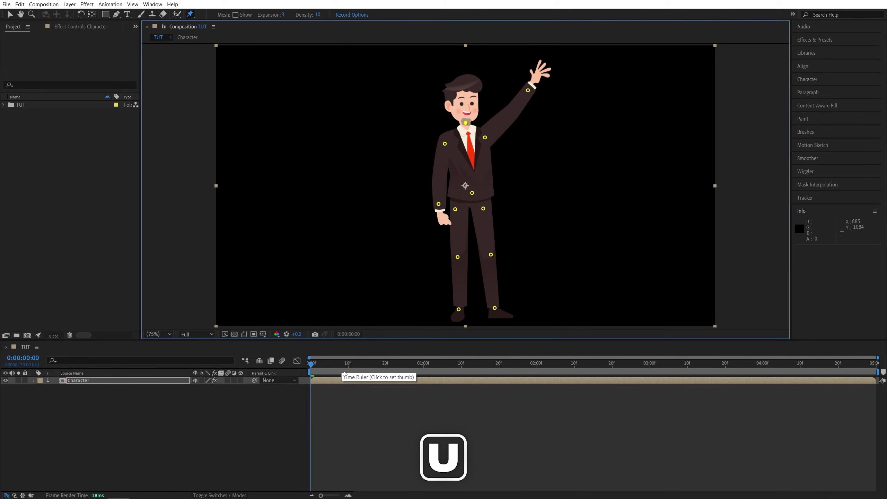
pyautogui.click(323, 407)
pyautogui.scroll(-5, 322, 408)
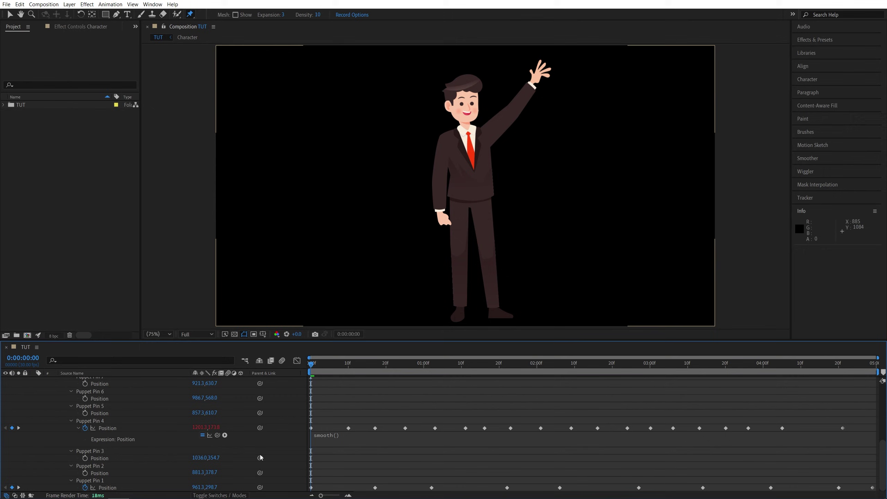
pyautogui.click(90, 480)
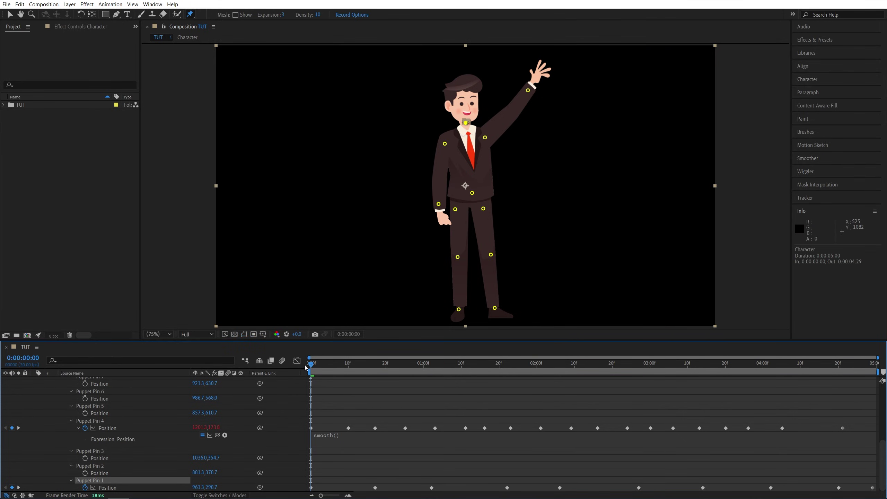
pyautogui.press('space')
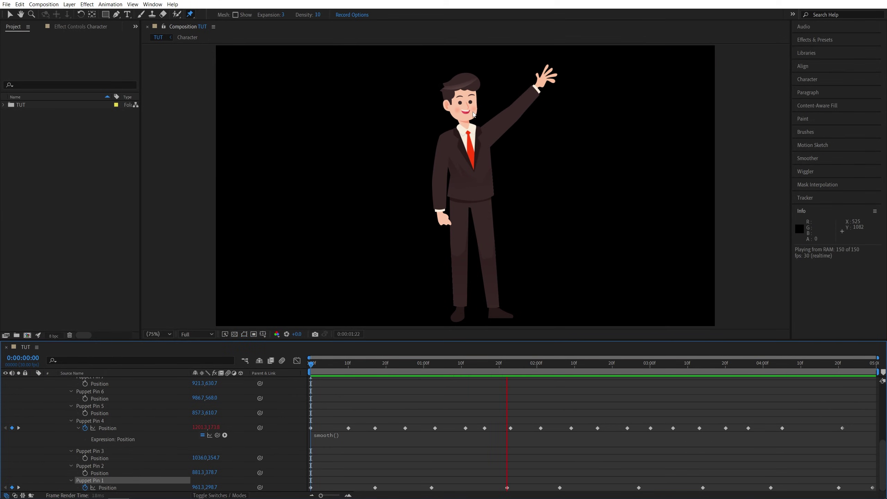
pyautogui.press('space')
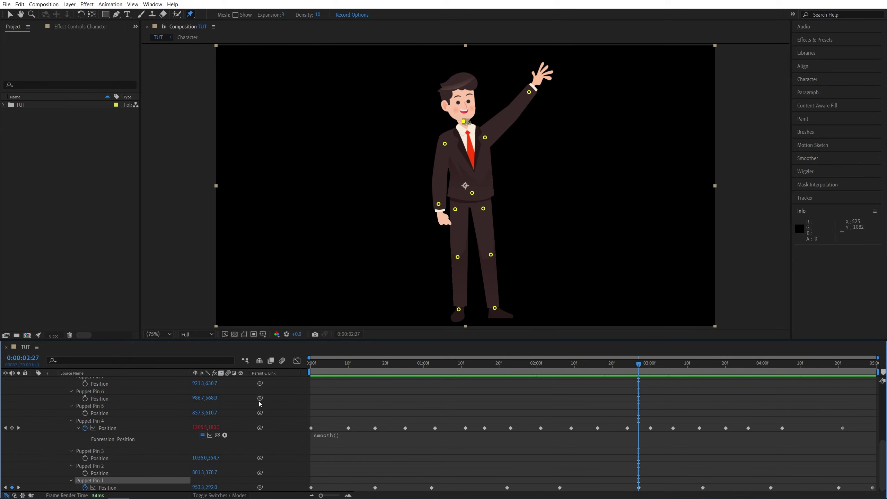
# - Add a smooth() expression to Puppet Pin 1's Position and preview the smoothed head motion
pyautogui.keyDown('alt'); pyautogui.click(85, 487); pyautogui.keyUp('alt')
pyautogui.write('smooth')
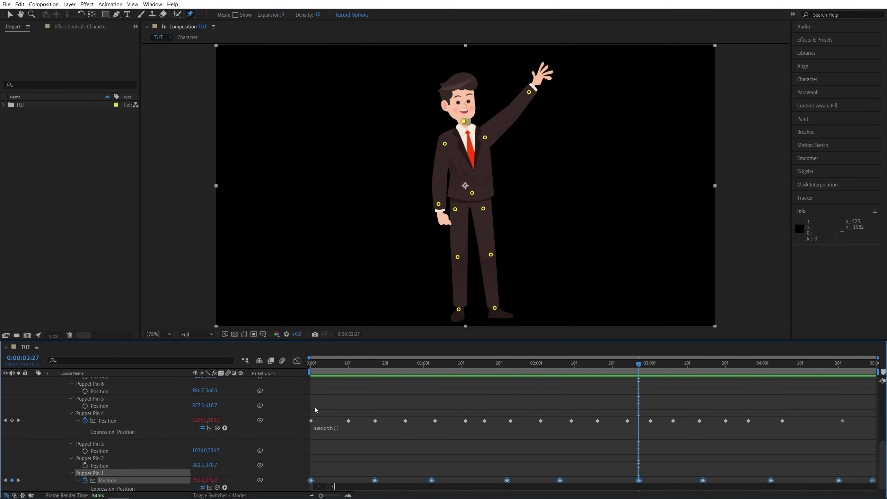
pyautogui.click(344, 470)
pyautogui.click(298, 456)
pyautogui.moveTo(362, 367); pyautogui.dragTo(330, 365)
pyautogui.press('space')
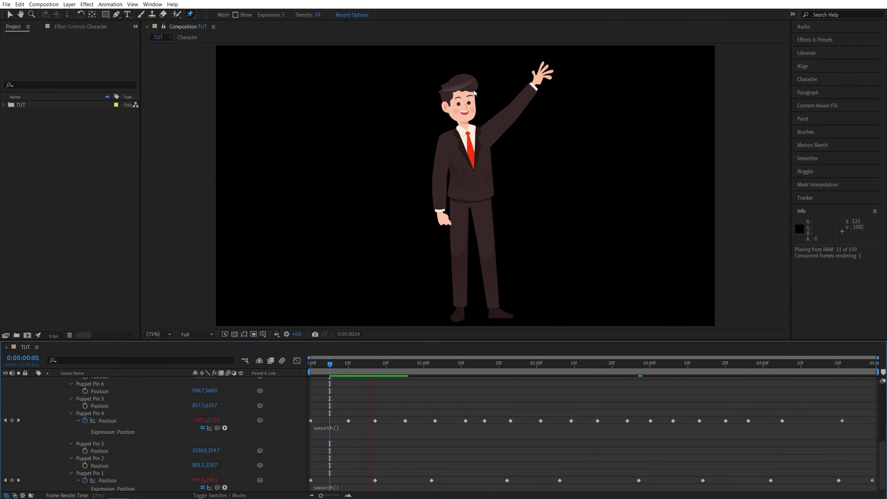
pyautogui.press('space')
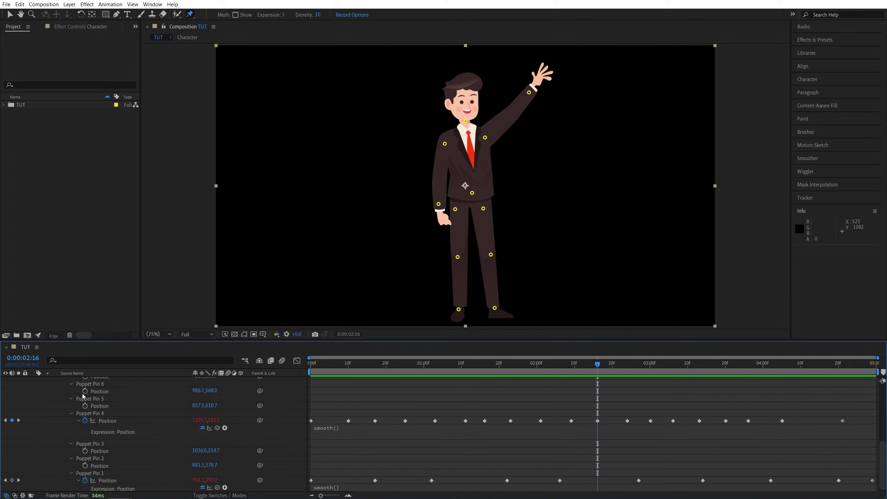
# - Collapse the pin properties, deselect the layer and play the finished animation from the start
pyautogui.scroll(5, 70, 387)
pyautogui.click(41, 388)
pyautogui.click(149, 431)
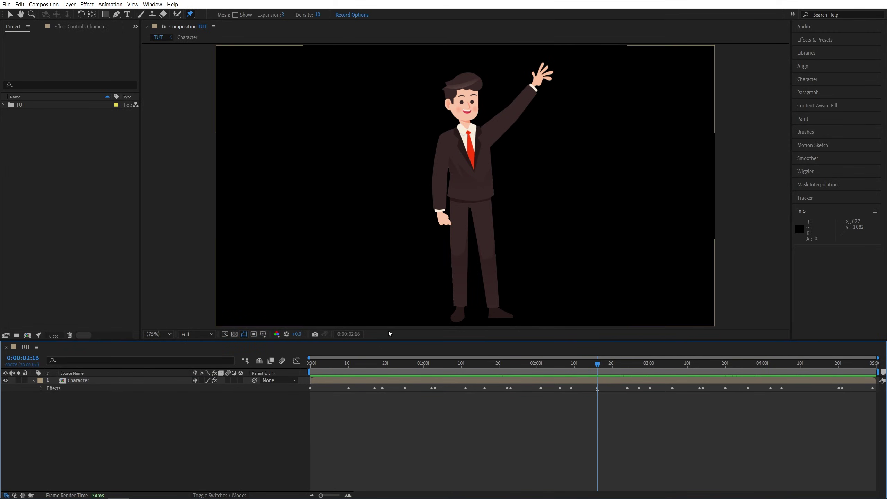
pyautogui.press('Home')
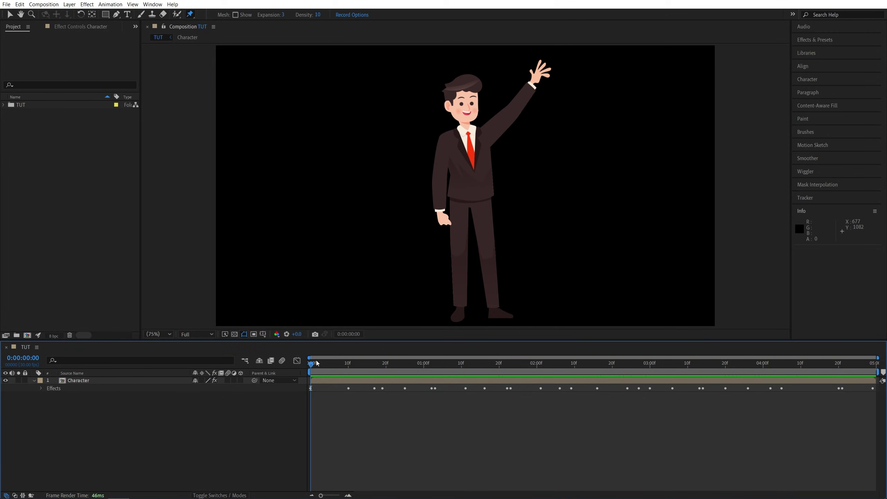
pyautogui.press('space')
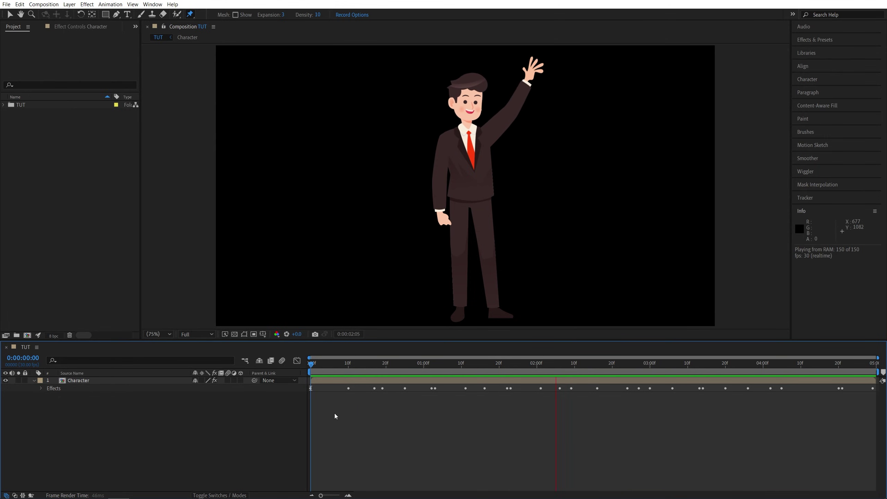